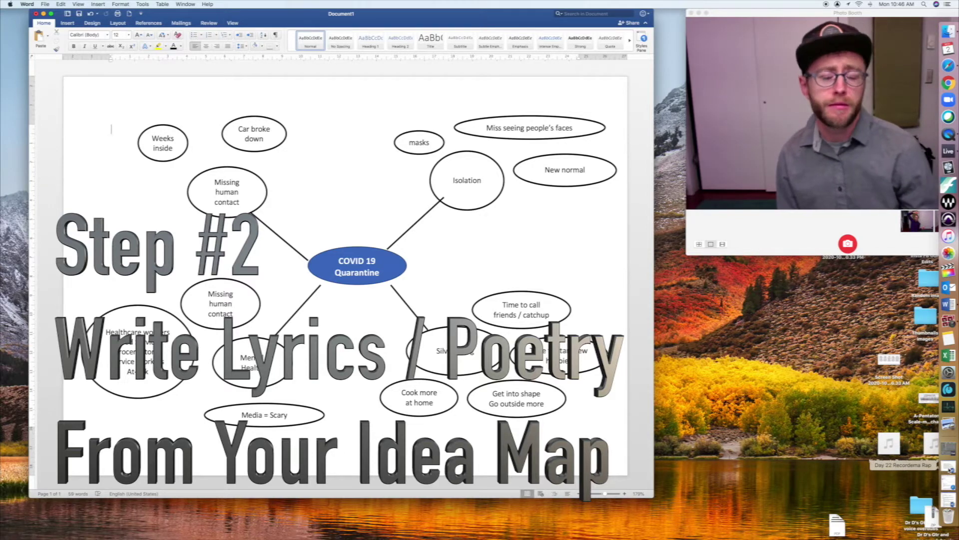
Step: Open the Day 22 Recordema Rap lyrics document
{"action": "double_click", "coordinate": [948, 467]}
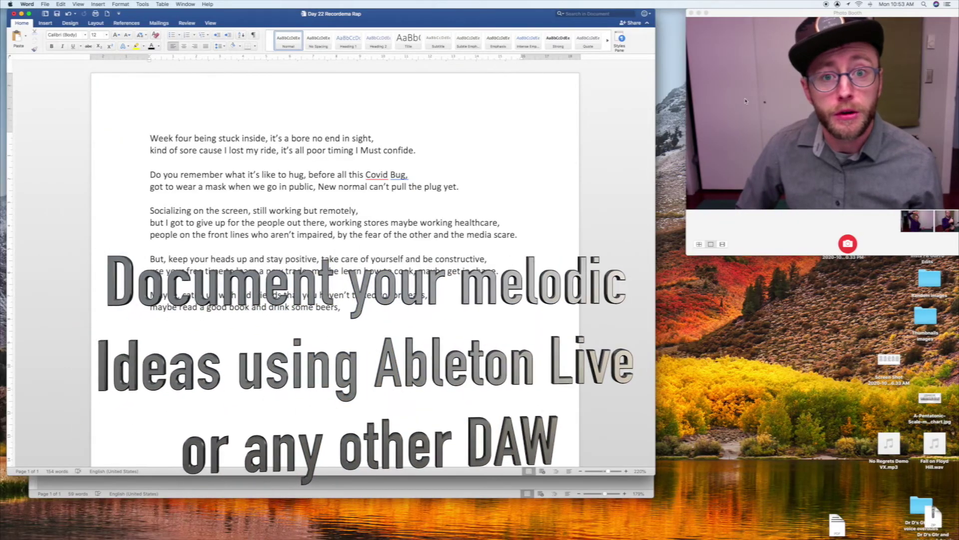
Step: Switch to Ableton Live, tap in a tempo of 67.77 BPM and record a vocal take onto 3 Audio in the Arrangement
{"action": "mouse_move", "coordinate": [952, 152]}
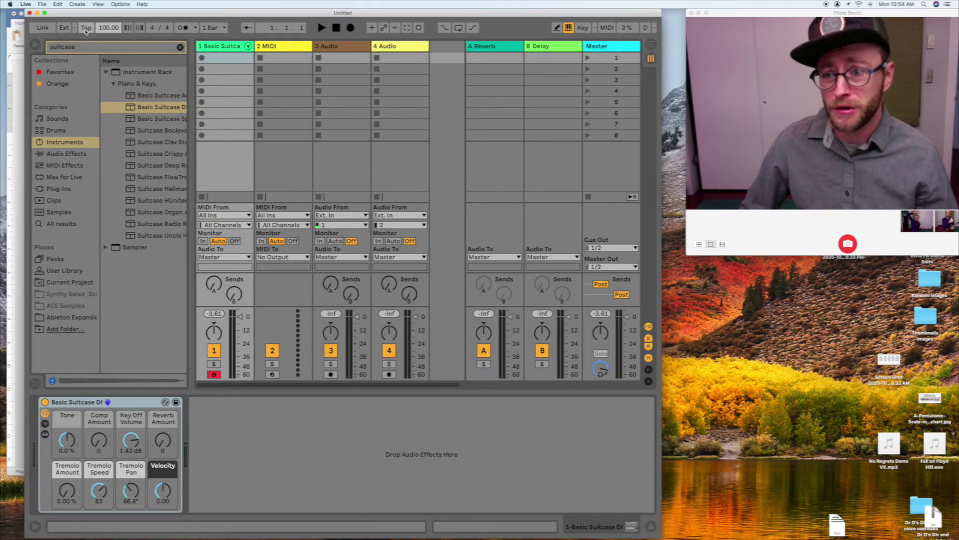
{"action": "left_click", "coordinate": [85, 27]}
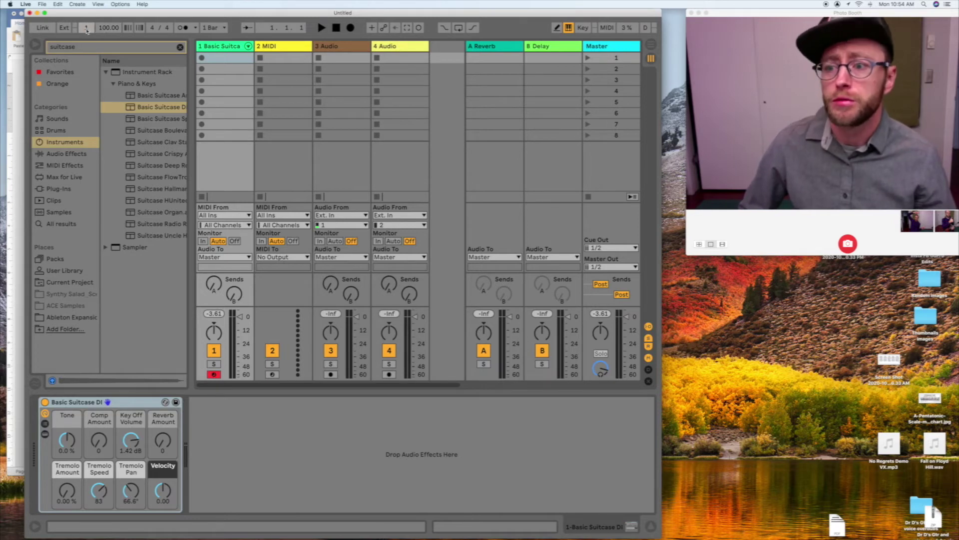
{"action": "key", "text": "Tab"}
{"action": "left_click", "coordinate": [351, 28]}
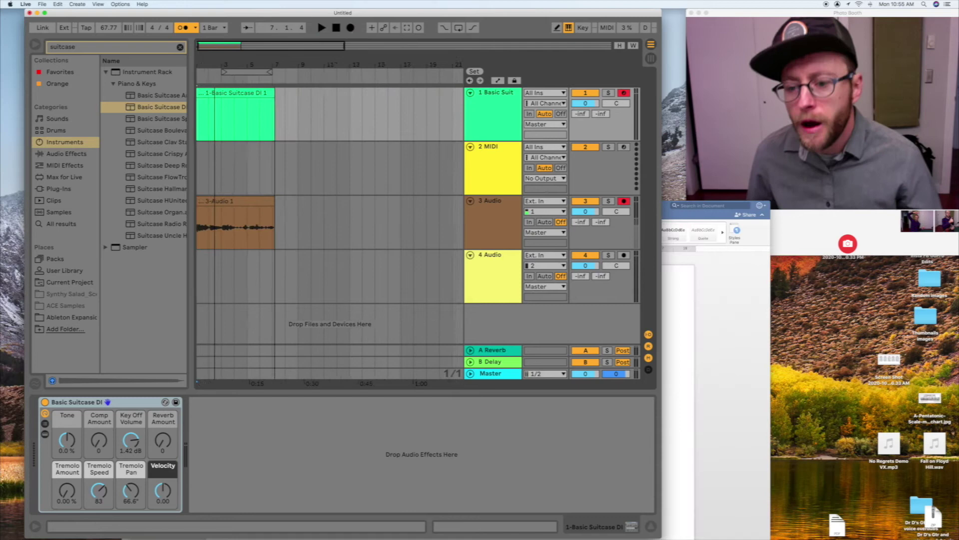
Step: Delete the empty MIDI clip on the Basic Suitcase track
{"action": "left_click_drag", "start_coordinate": [283, 66], "coordinate": [283, 74]}
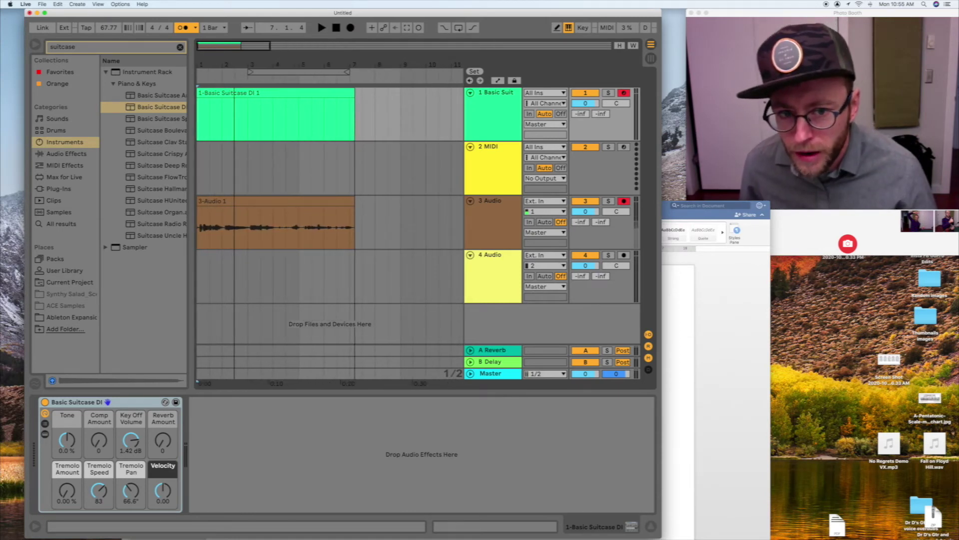
{"action": "left_click", "coordinate": [285, 91]}
{"action": "left_click", "coordinate": [286, 93]}
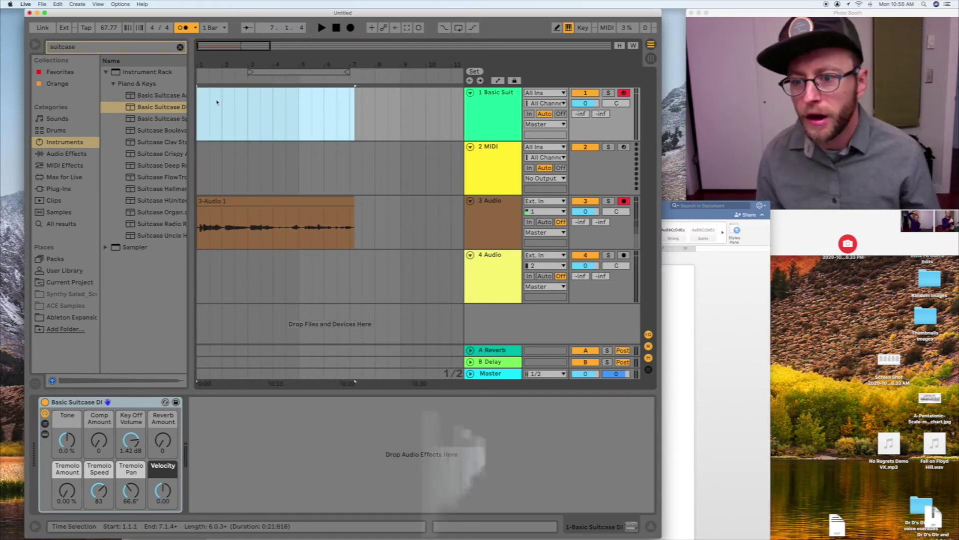
Step: Record the melody as MIDI notes on the Basic Suitcase track from bar 1, with the 3 Audio track disarmed
{"action": "key", "text": "plus"}
{"action": "left_click_drag", "start_coordinate": [225, 63], "coordinate": [224, 65]}
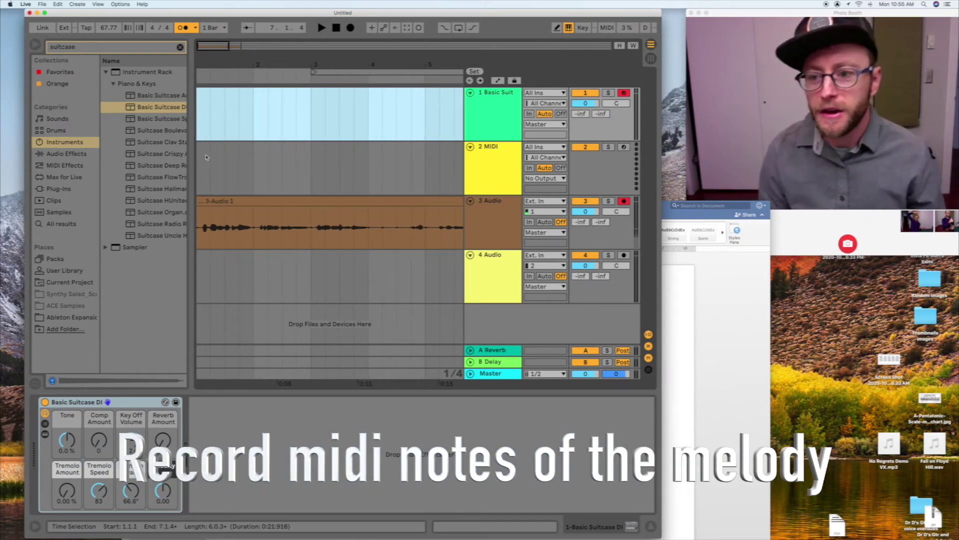
{"action": "left_click", "coordinate": [198, 126]}
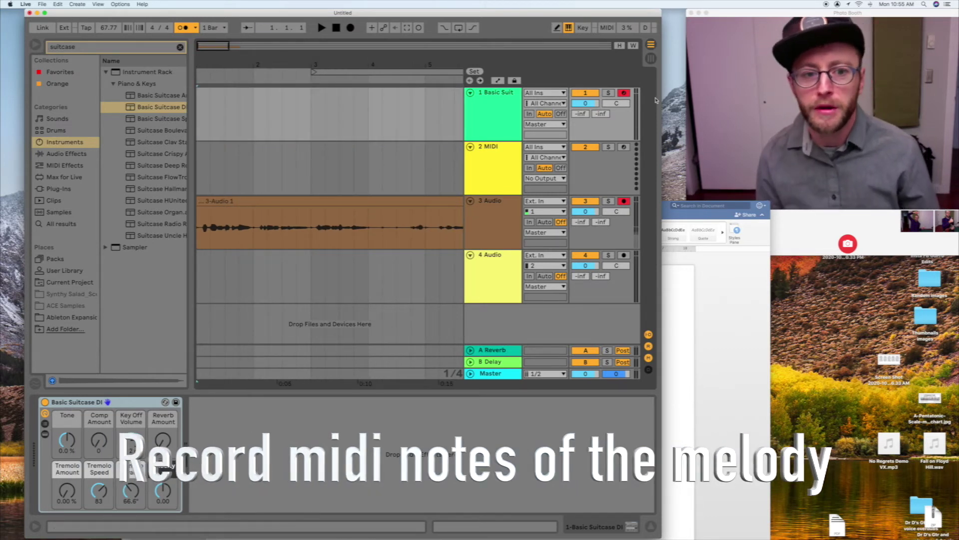
{"action": "left_click", "coordinate": [351, 27]}
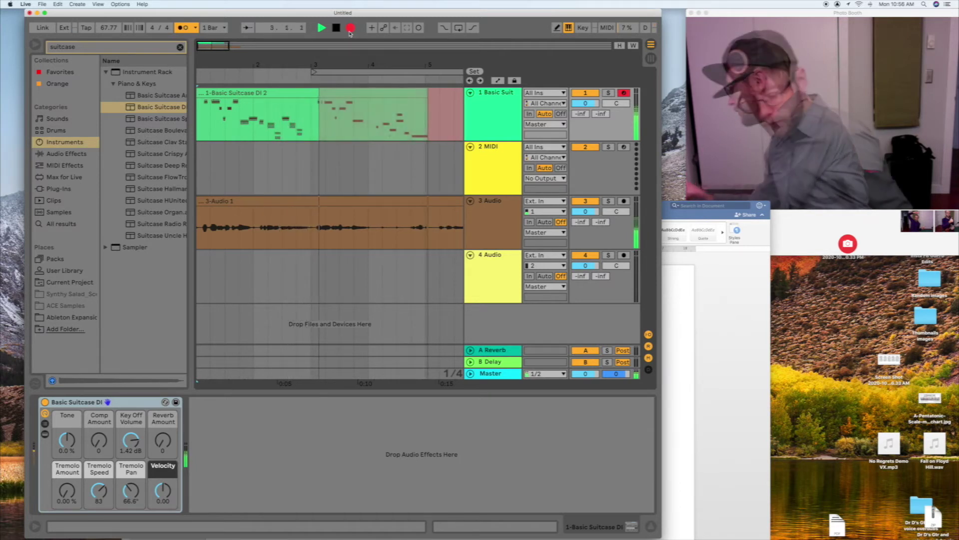
{"action": "key", "text": "space"}
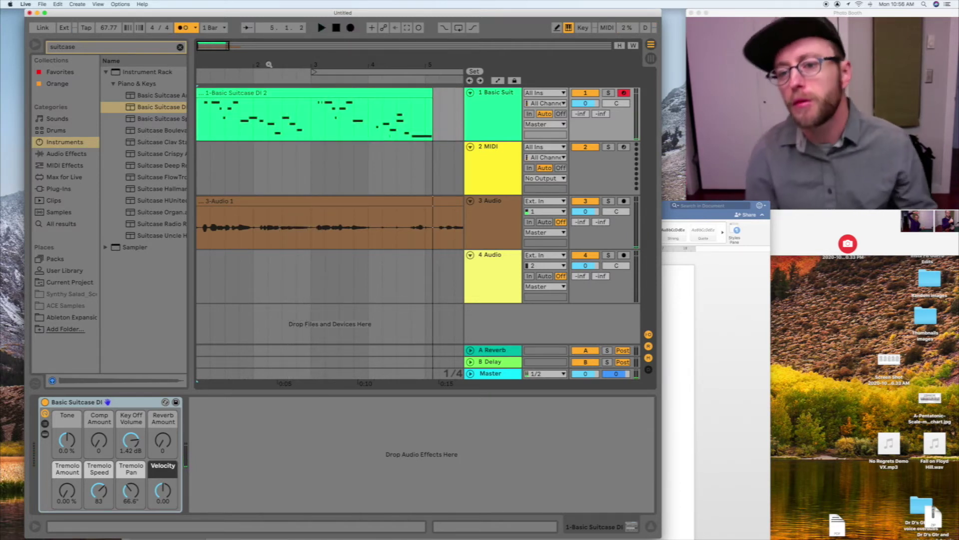
Step: Play back the recorded MIDI clip in its note editor and move the C2 note near beat 1.4 to C#2, starting on the beat
{"action": "left_click_drag", "start_coordinate": [239, 65], "coordinate": [235, 94]}
{"action": "double_click", "coordinate": [235, 94]}
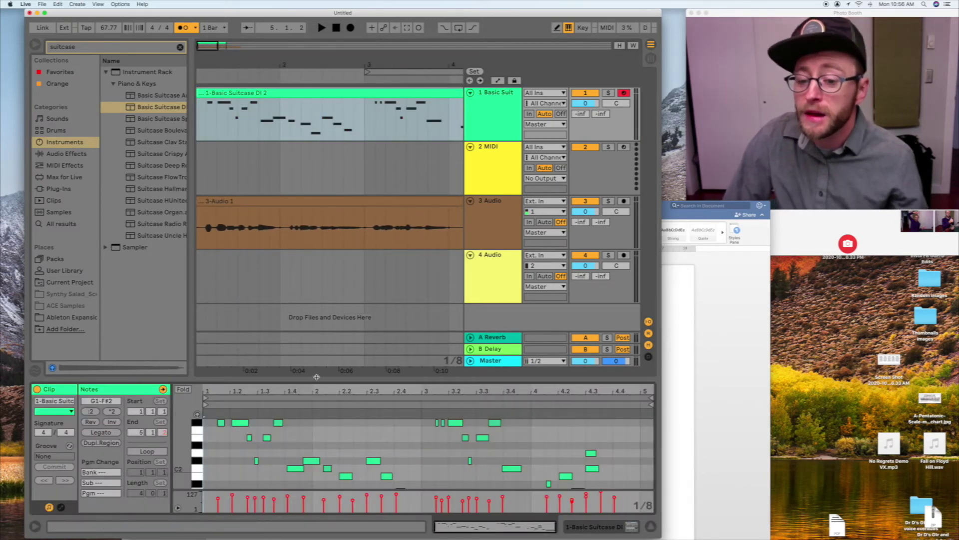
{"action": "key", "text": "space"}
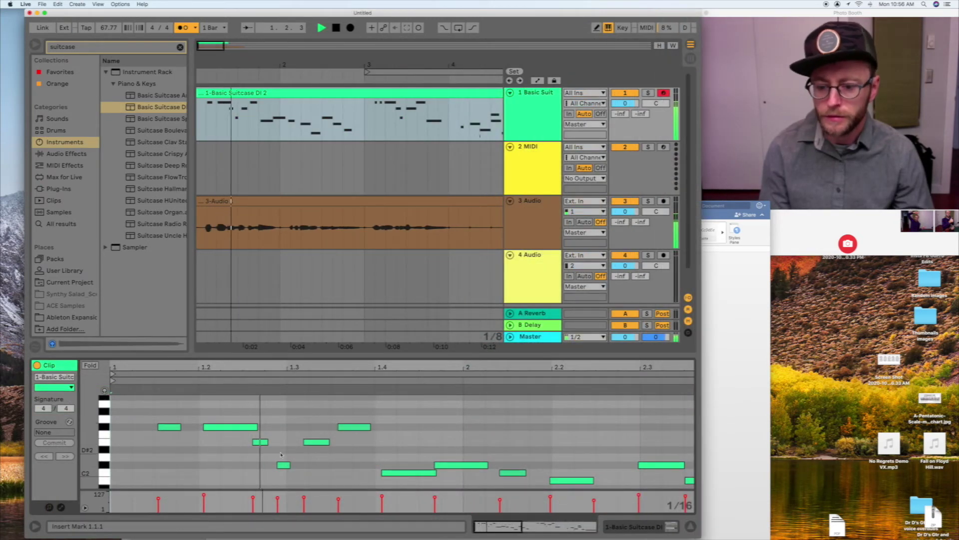
{"action": "key", "text": "space"}
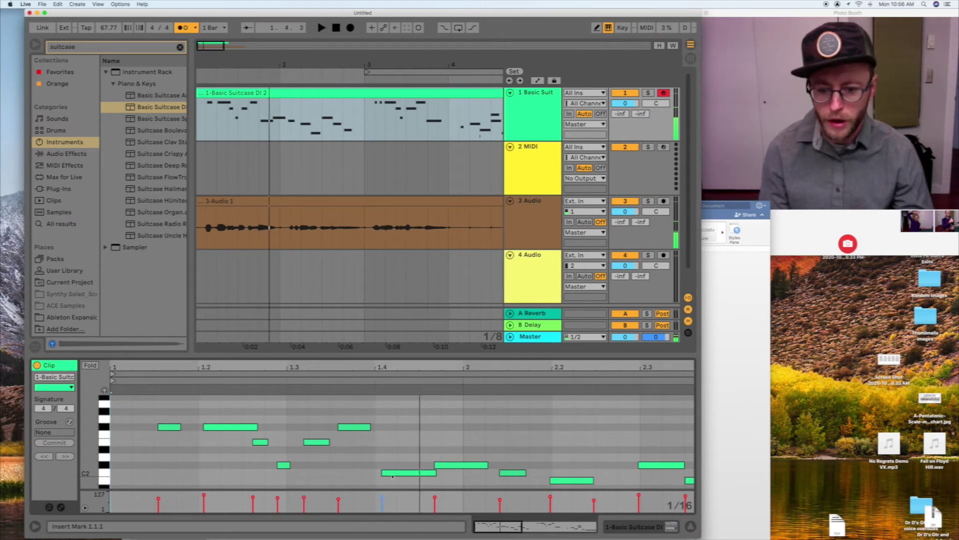
{"action": "left_click_drag", "start_coordinate": [391, 475], "coordinate": [385, 467]}
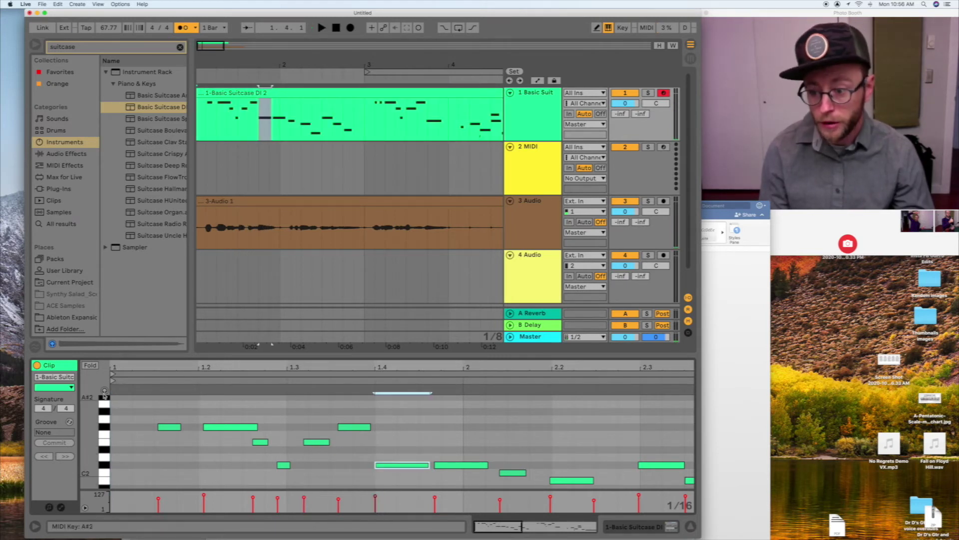
Step: Look up the help for MIDI Editor Preview and turn on the preview so that edited notes are heard
{"action": "key", "text": "shift+question"}
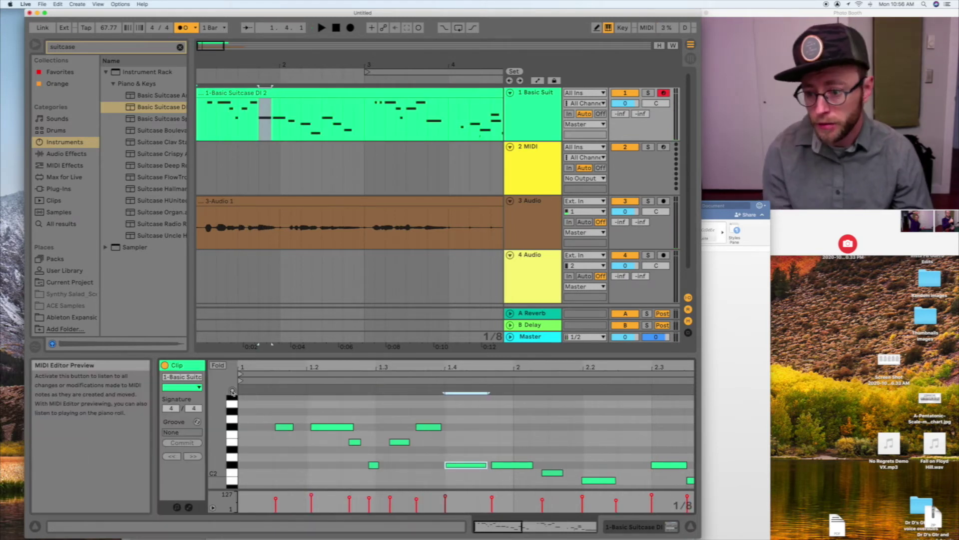
{"action": "left_click", "coordinate": [35, 526]}
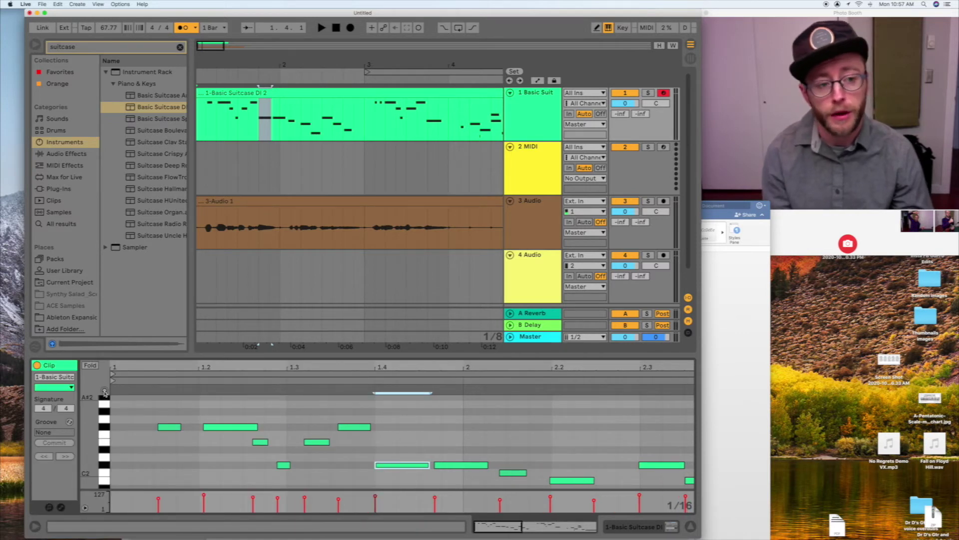
{"action": "left_click", "coordinate": [389, 464]}
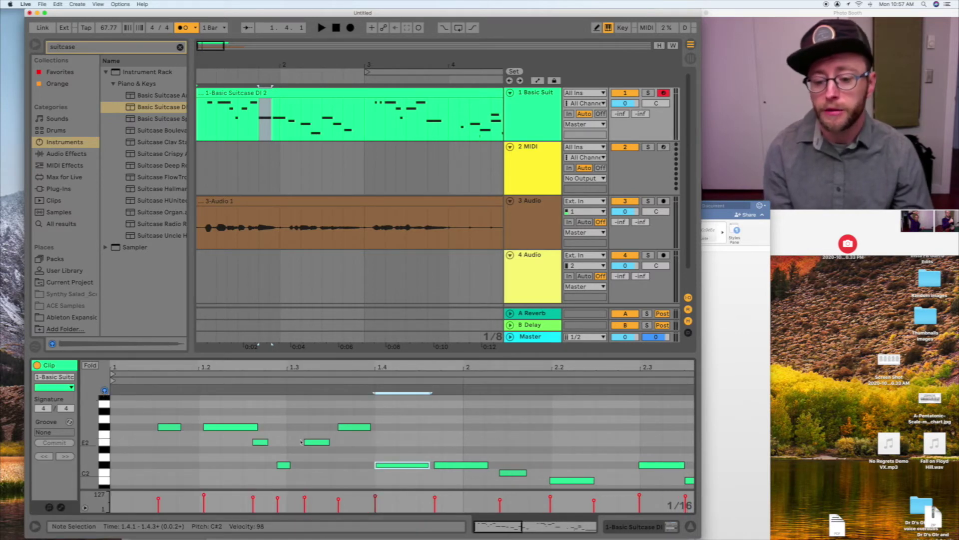
Step: Try the note at beat 1.4 on D2, audition it against the vocal, and move it back to C#2
{"action": "left_click", "coordinate": [385, 466]}
{"action": "key", "text": "Up"}
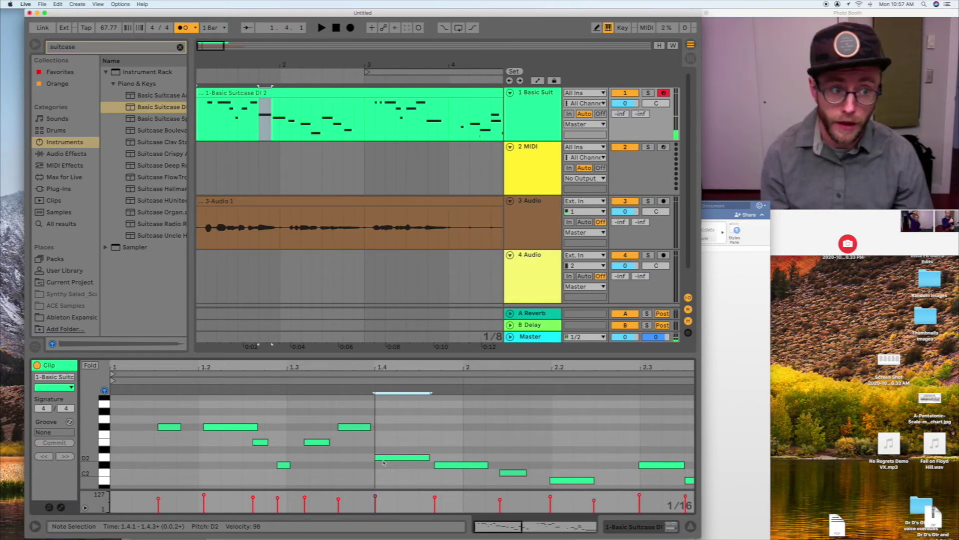
{"action": "left_click", "coordinate": [383, 462]}
{"action": "left_click", "coordinate": [384, 461]}
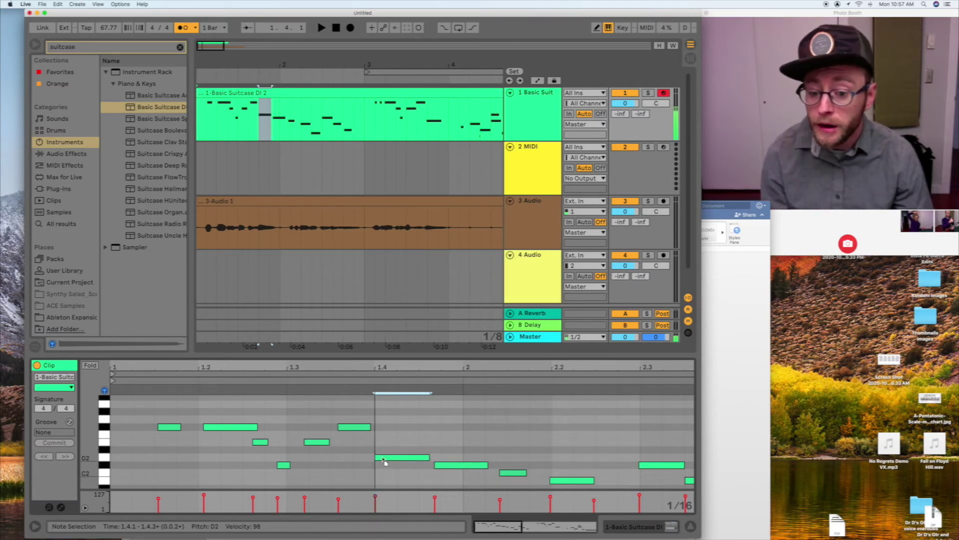
{"action": "left_click", "coordinate": [384, 461]}
{"action": "key", "text": "space"}
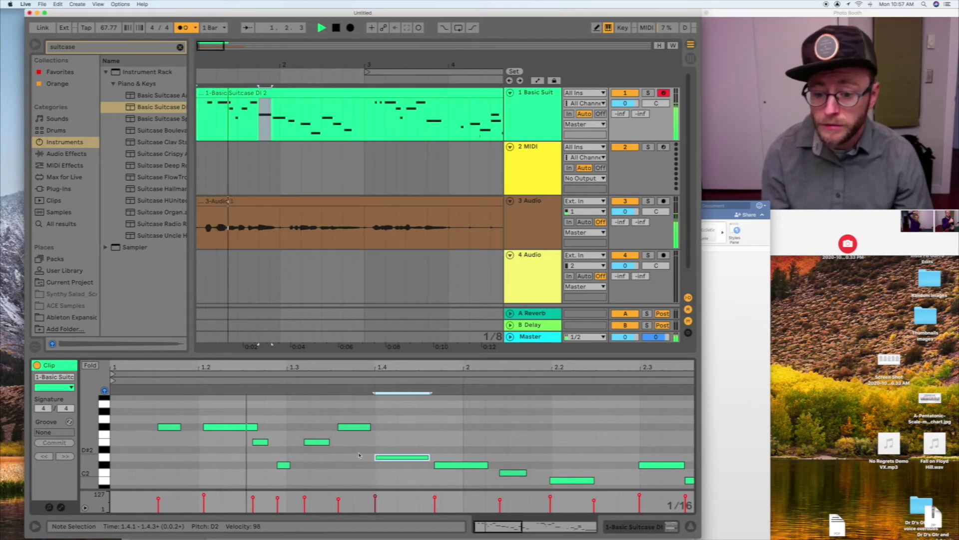
{"action": "key", "text": "space"}
{"action": "left_click_drag", "start_coordinate": [383, 457], "coordinate": [383, 465]}
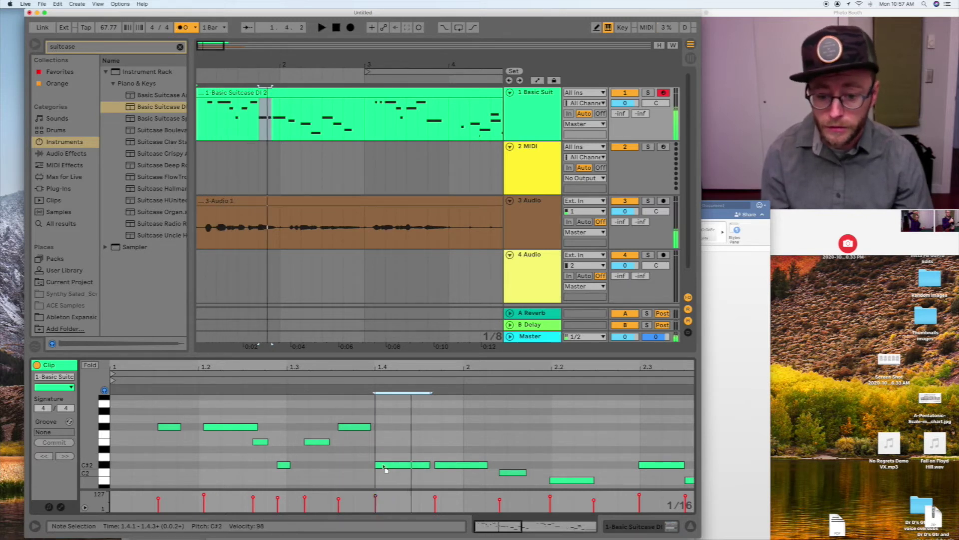
Step: Play the melody against the vocal, then compare the 3-Audio 1 clip with the notes of the recorded MIDI clip
{"action": "key", "text": "space"}
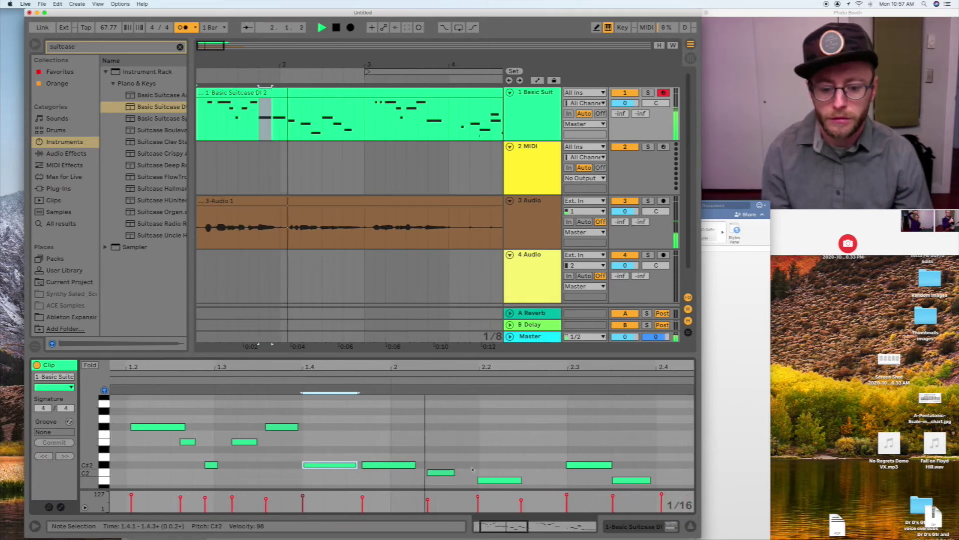
{"action": "key", "text": "space"}
{"action": "left_click_drag", "start_coordinate": [278, 64], "coordinate": [278, 58]}
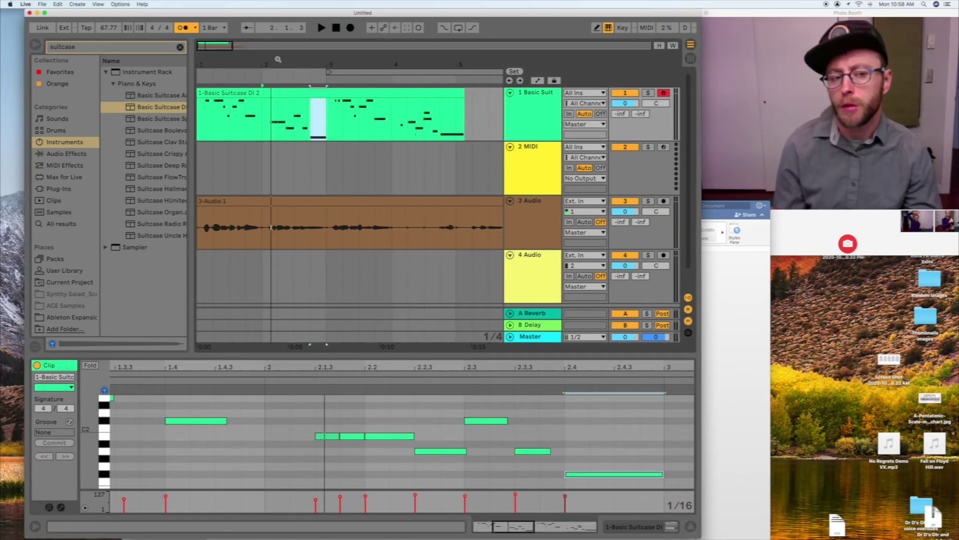
{"action": "left_click_drag", "start_coordinate": [280, 367], "coordinate": [525, 367]}
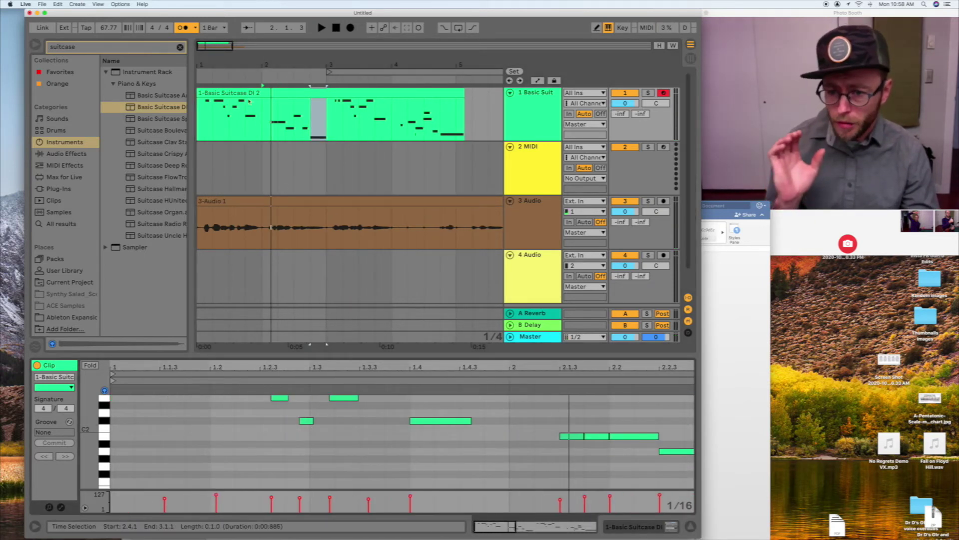
{"action": "left_click", "coordinate": [229, 201]}
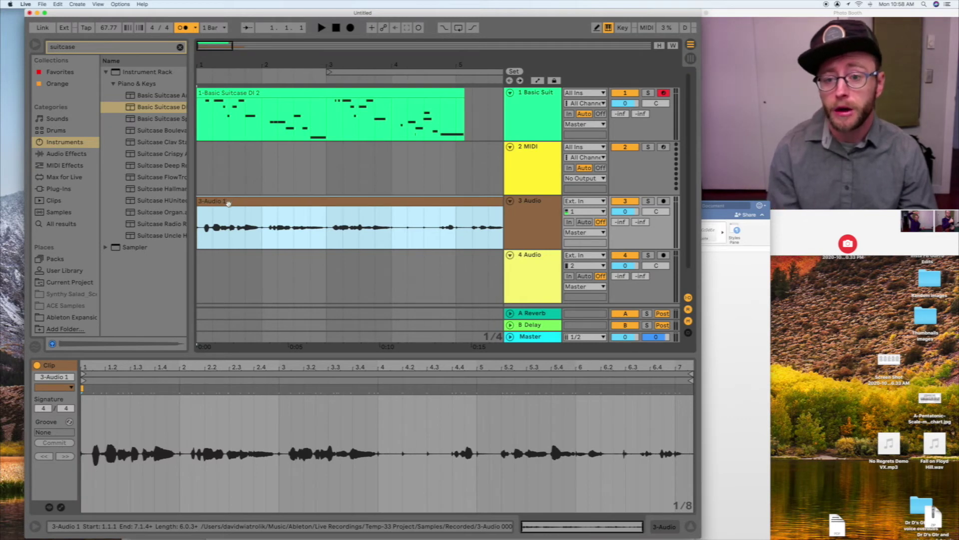
{"action": "left_click", "coordinate": [218, 93]}
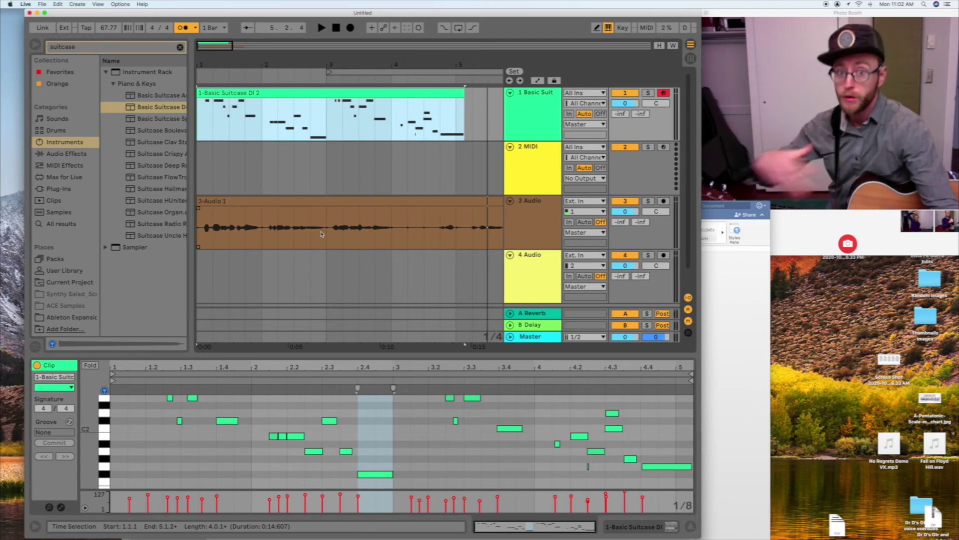
Step: Switch to the lyrics document in Word, move its window lower, and return to Ableton Live
{"action": "key", "text": "super+Tab"}
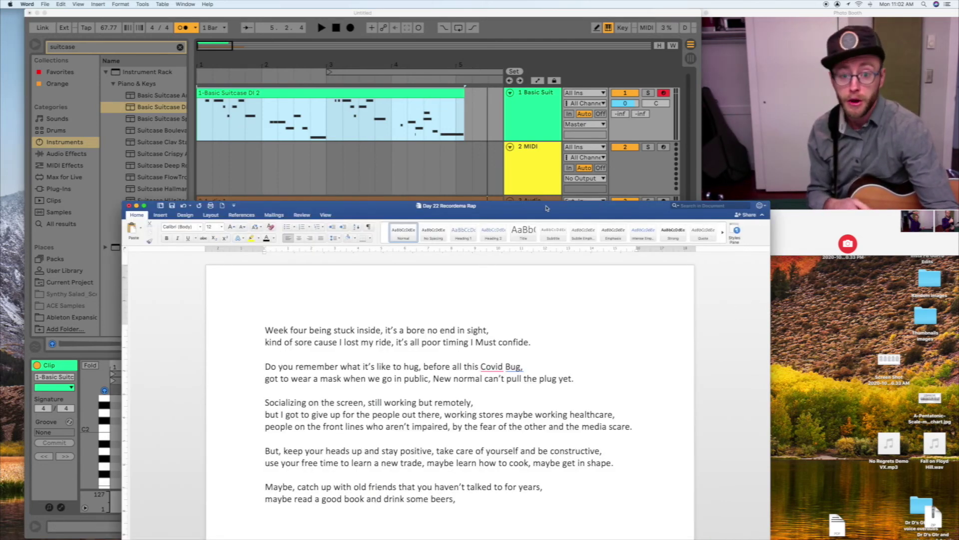
{"action": "left_click_drag", "start_coordinate": [546, 208], "coordinate": [481, 318]}
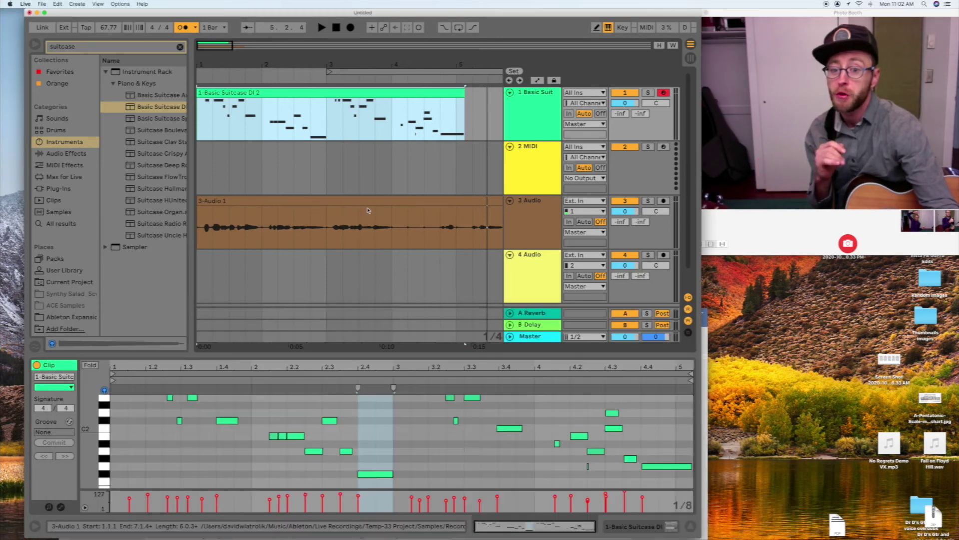
{"action": "left_click", "coordinate": [370, 206]}
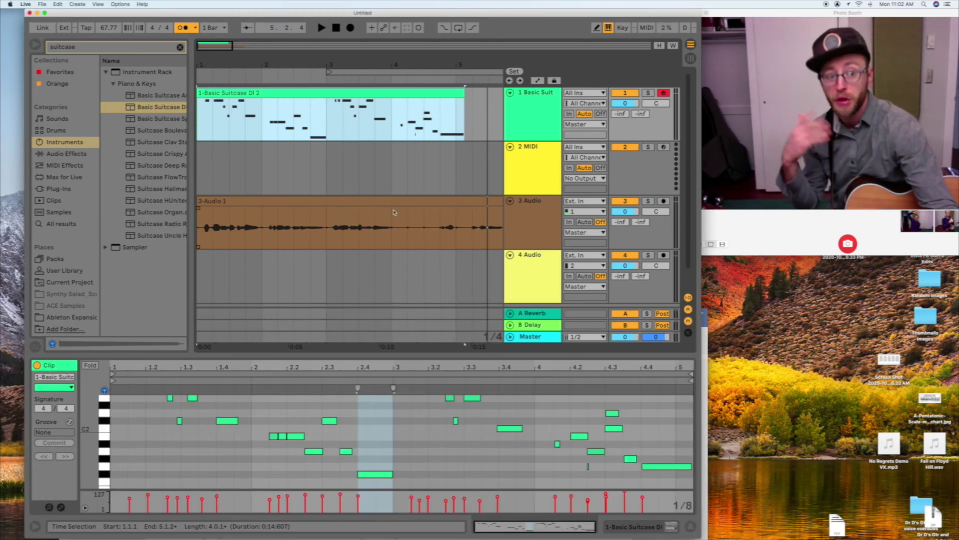